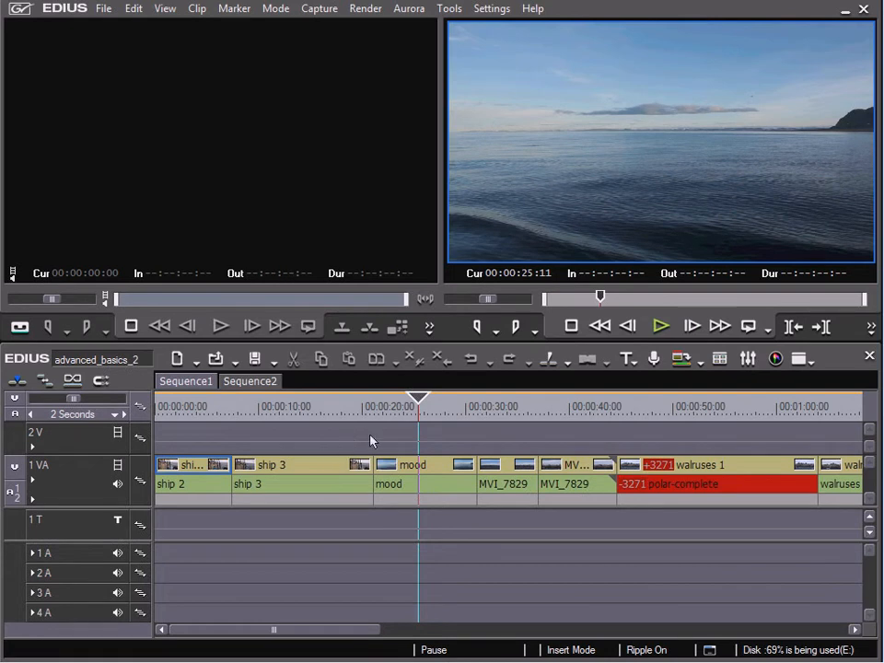
Play the timeline across the cut from the ship 3 clip into the mood clip.
click(351, 406)
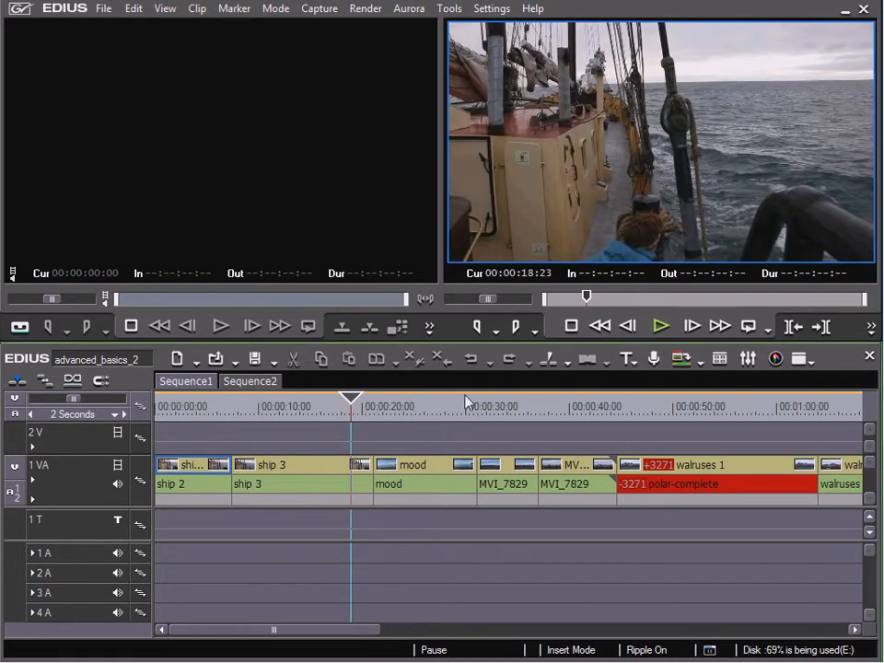
click(663, 327)
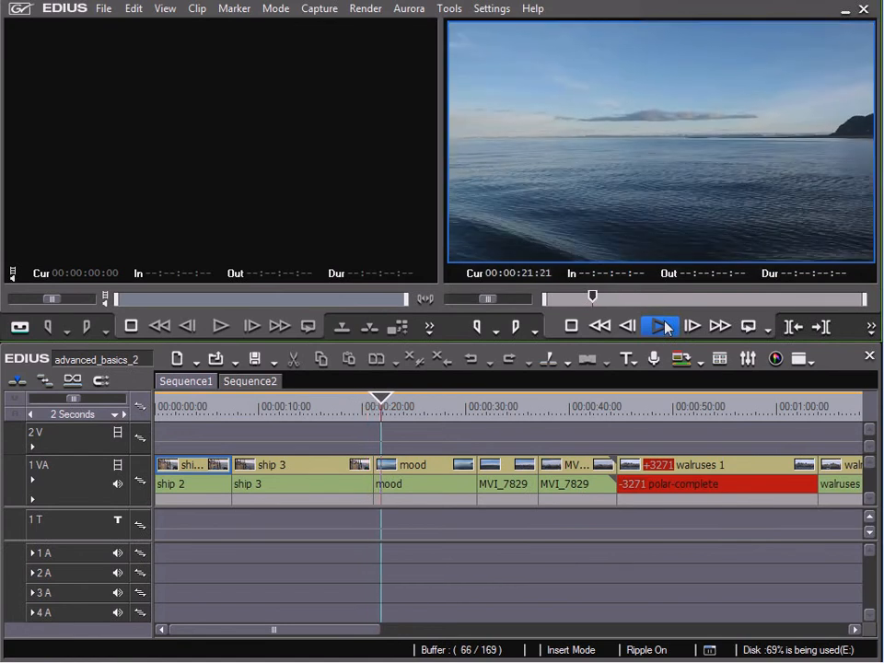
click(665, 327)
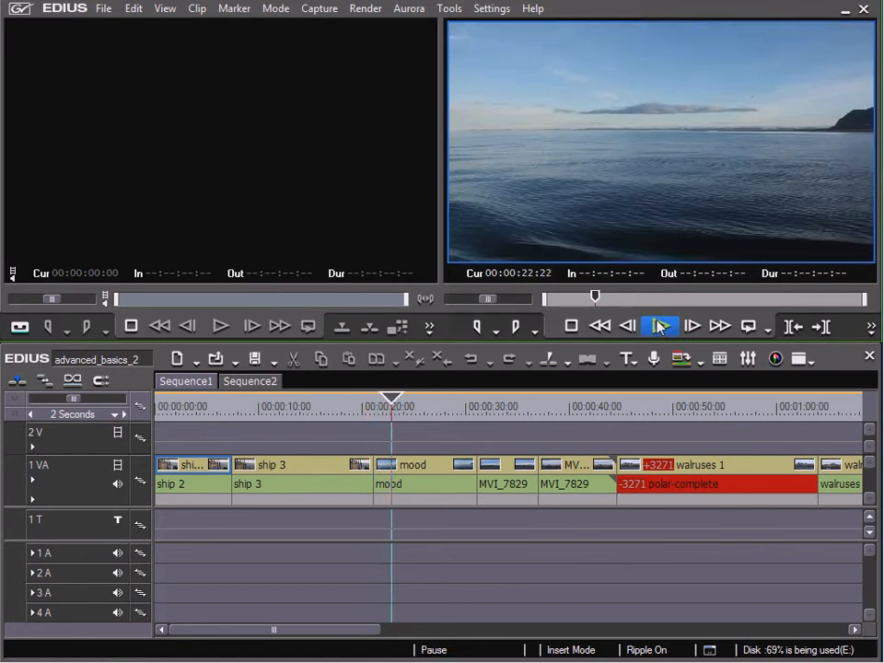
Turn off Group/Link mode and delete only the audio part of the mood clip on track 1 VA.
click(430, 489)
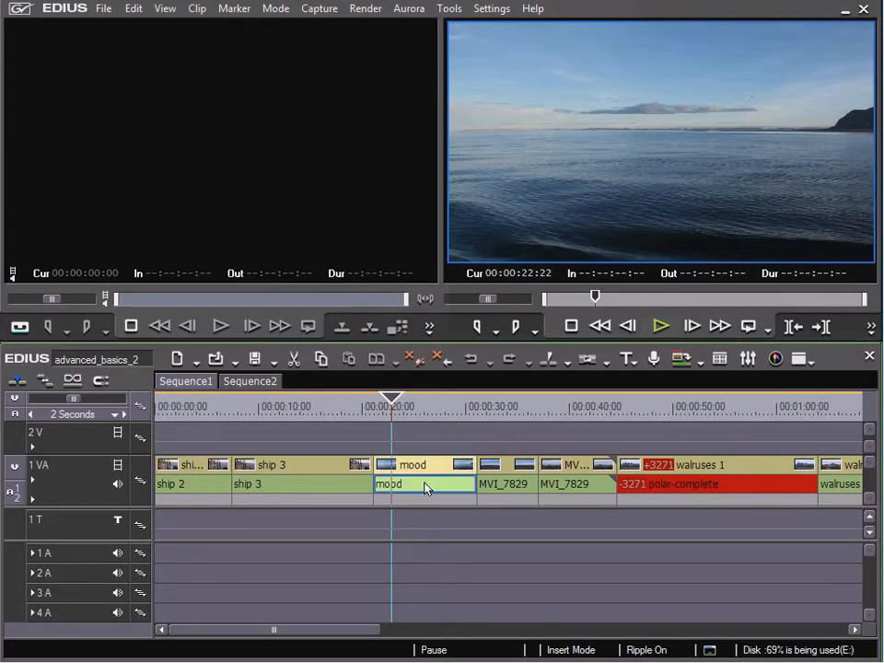
click(442, 467)
click(435, 488)
click(74, 383)
click(420, 495)
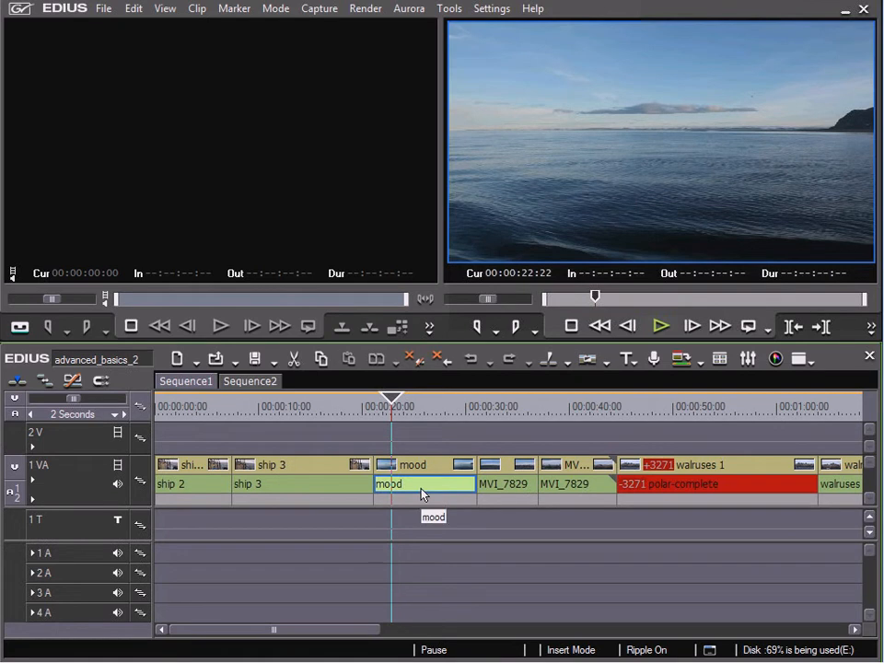
key(Delete)
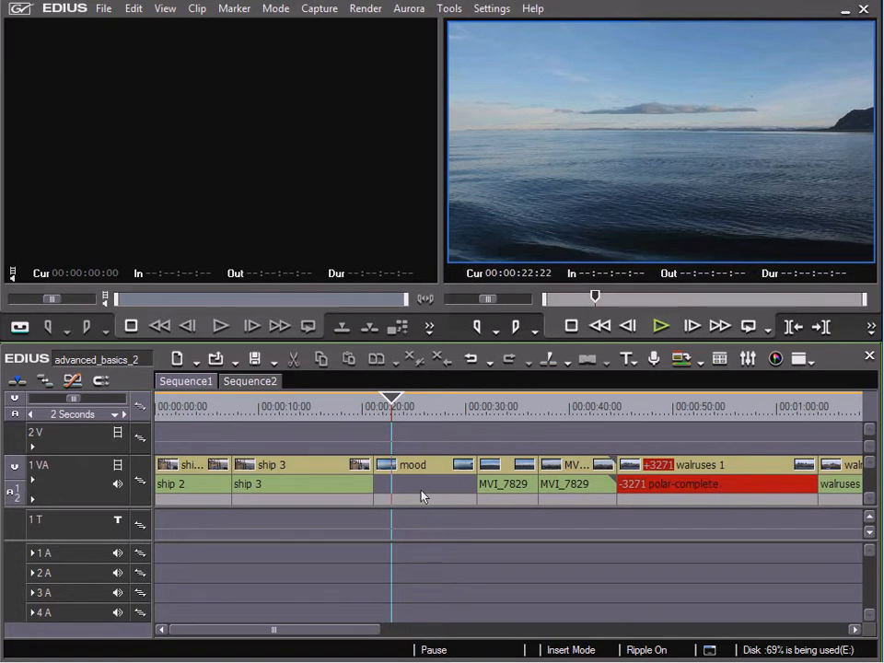
mouse_move(421, 496)
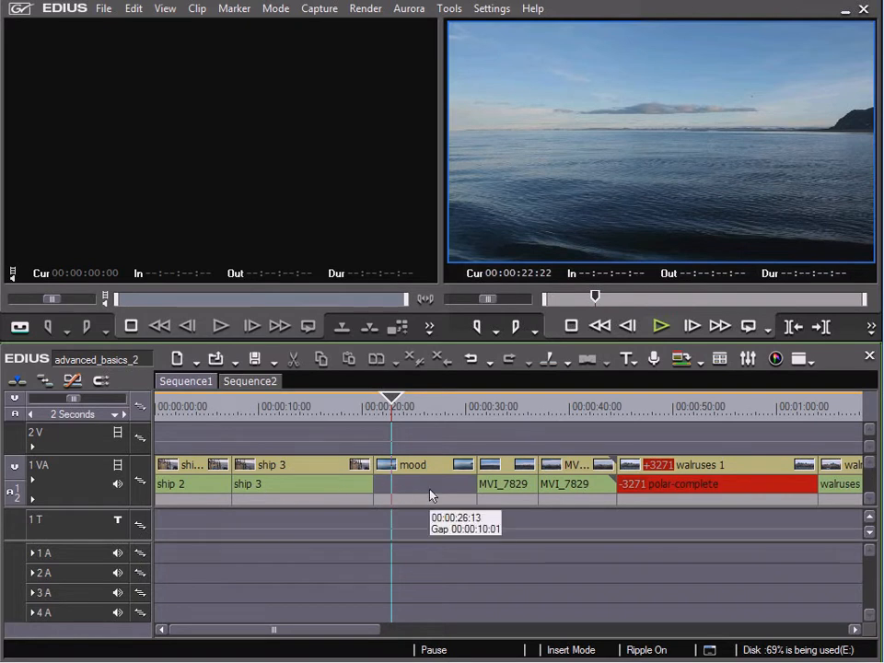
Turn on Group/Link mode, move the ship 1 clip into the empty area past the sequence's end, and undo the move.
drag(259, 635, 599, 630)
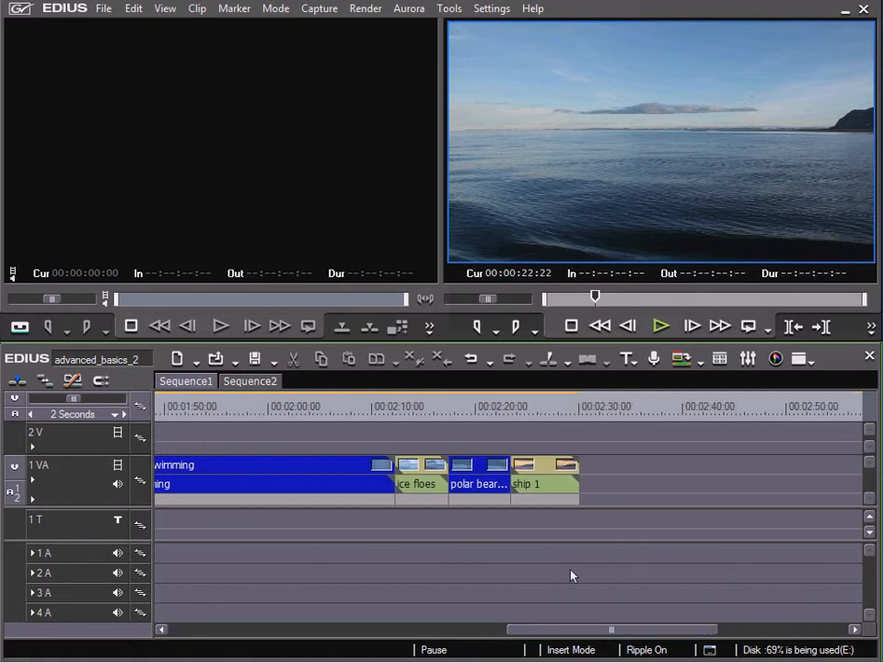
click(555, 467)
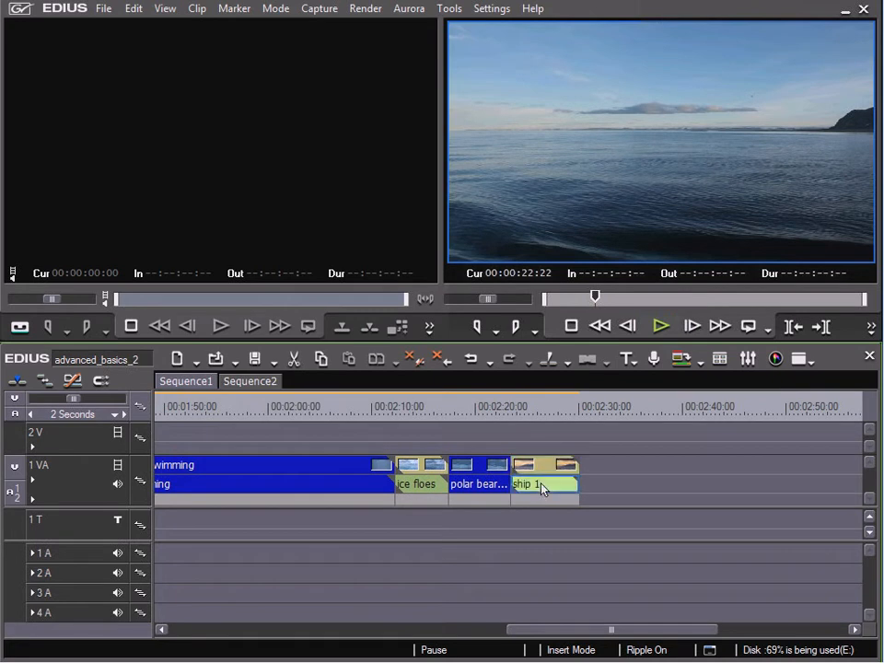
click(73, 380)
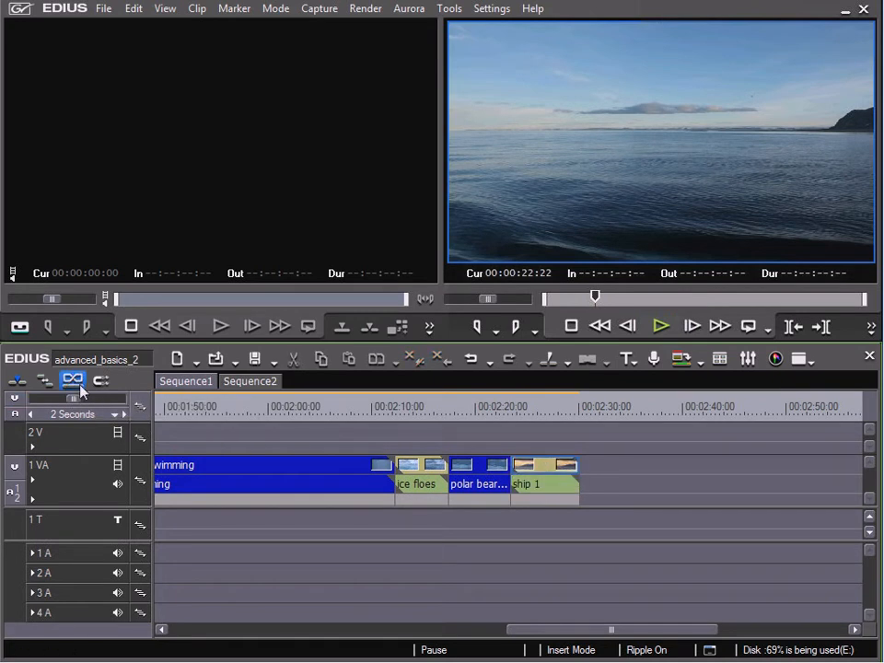
click(544, 467)
drag(543, 467, 695, 471)
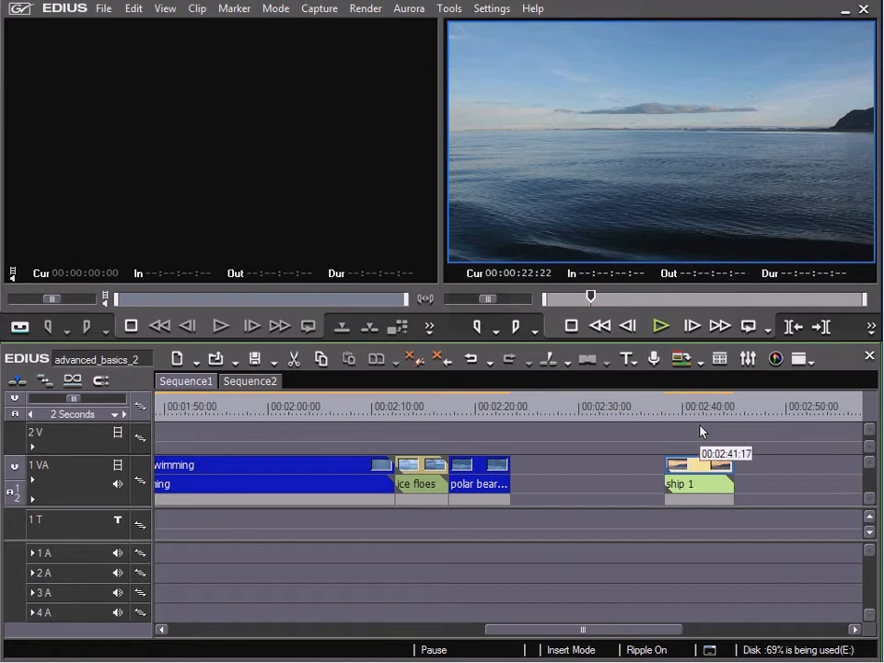
click(469, 359)
Place a copy of the ship 1 clip about 19 seconds further along track 1 VA and undo the copy.
drag(282, 630, 607, 630)
click(570, 410)
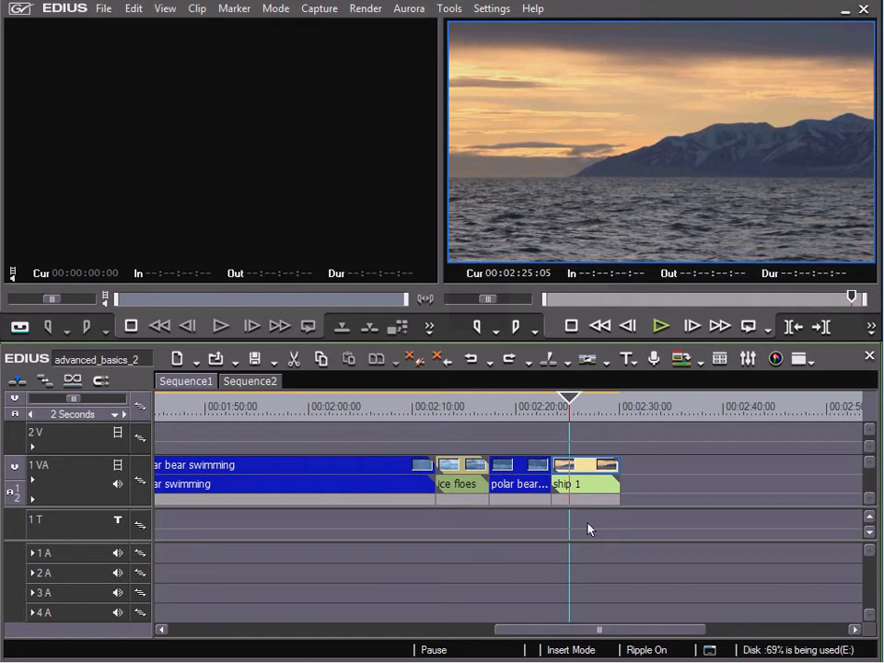
drag(598, 632, 628, 631)
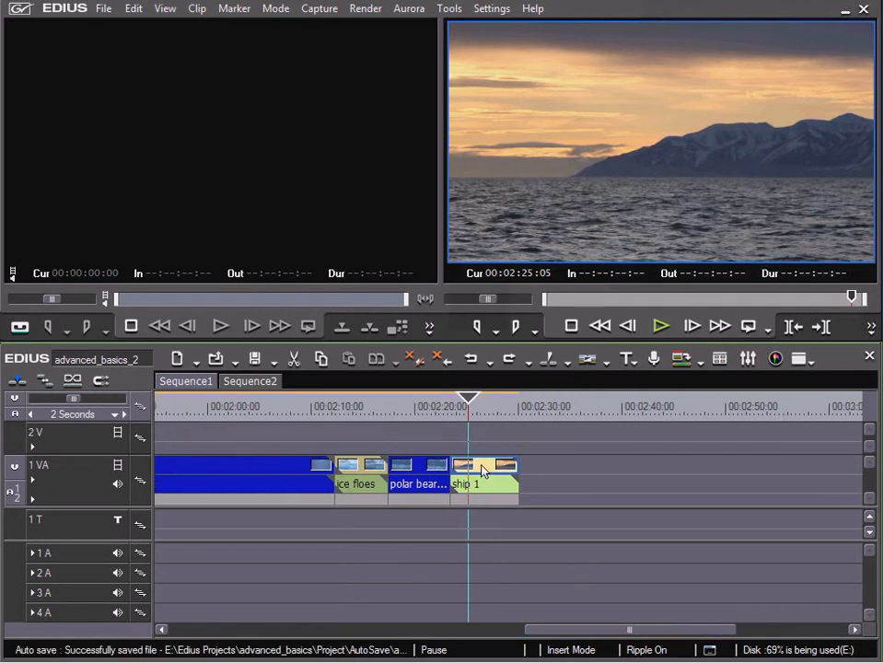
drag(481, 470, 682, 469)
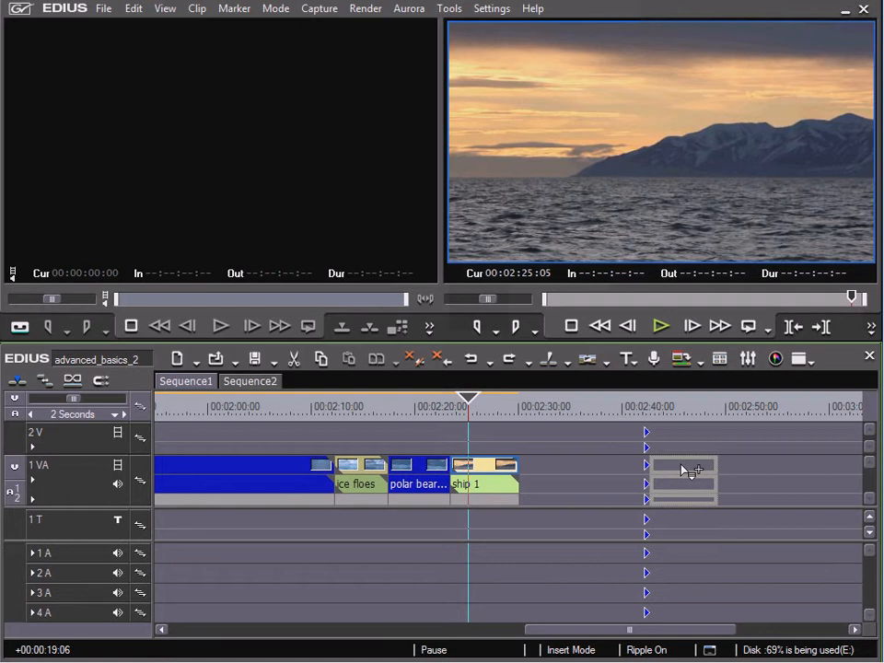
drag(683, 469, 681, 468)
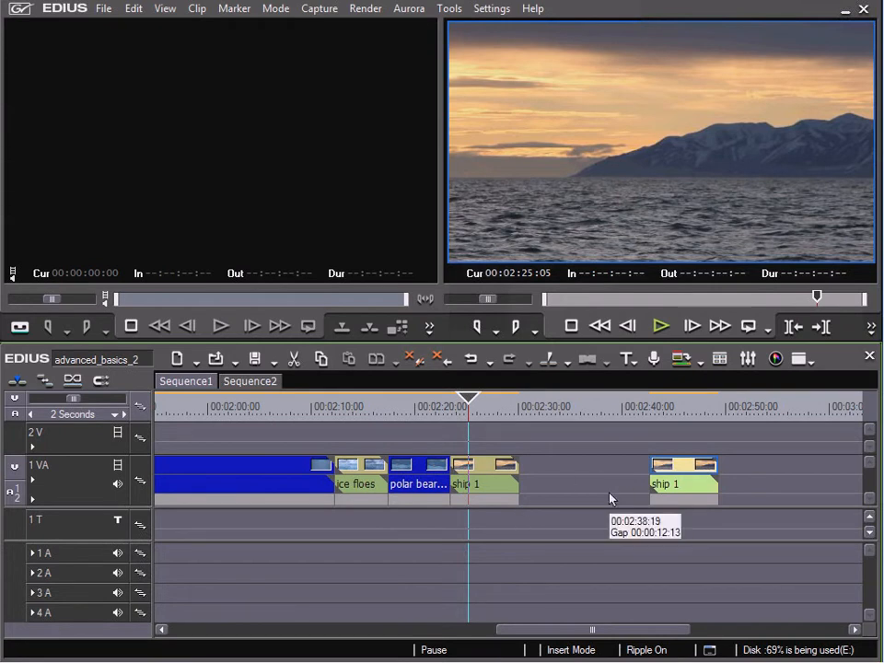
click(464, 360)
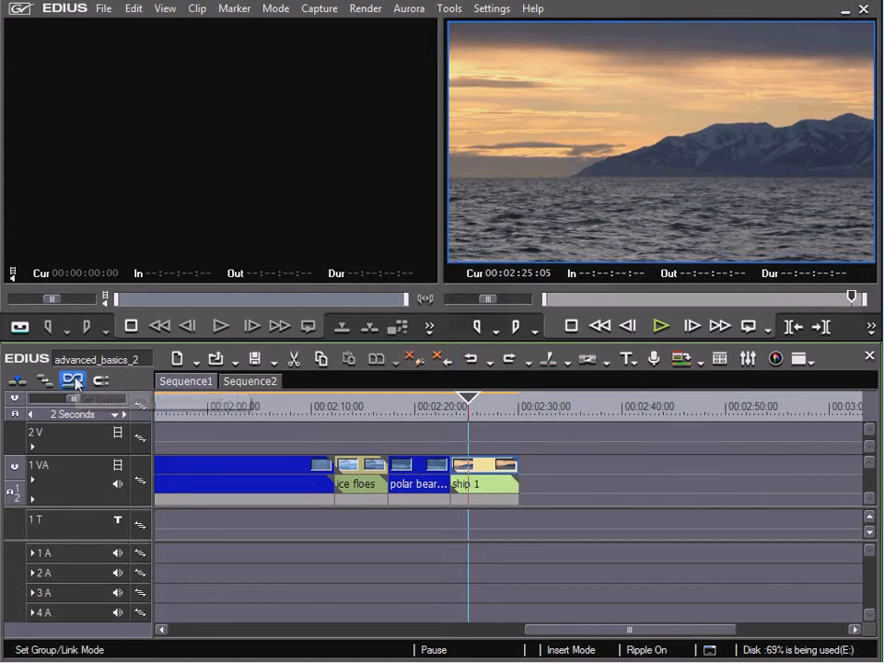
Turn off Group/Link mode, try to copy only the ship 1 audio past the sequence's end, and undo the copy.
click(73, 380)
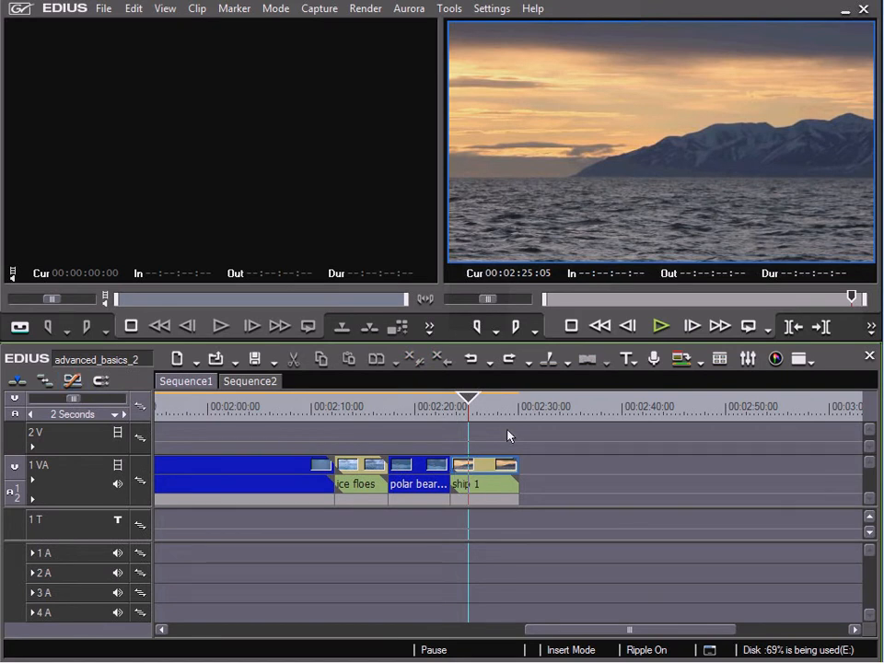
click(488, 495)
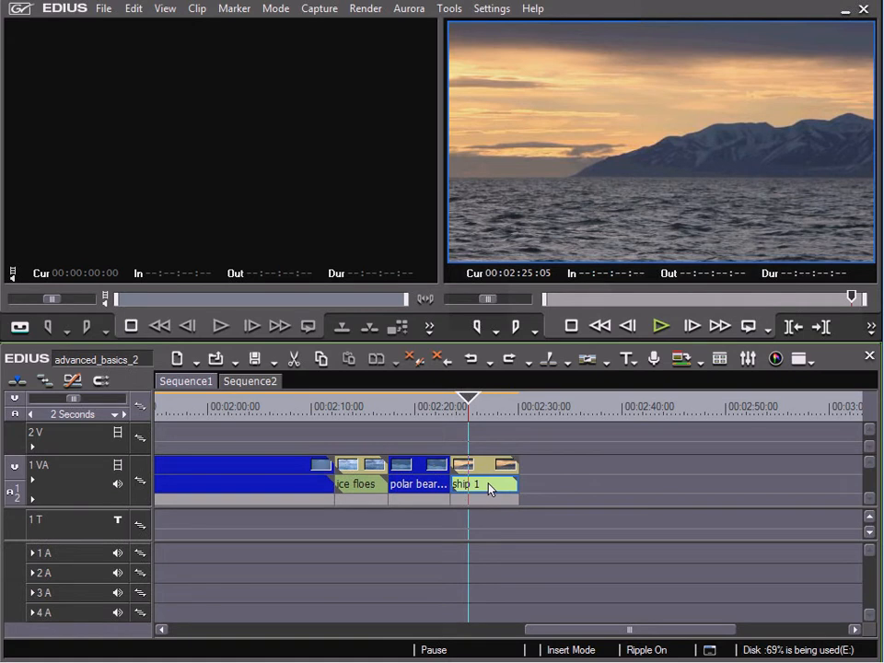
drag(490, 487, 672, 497)
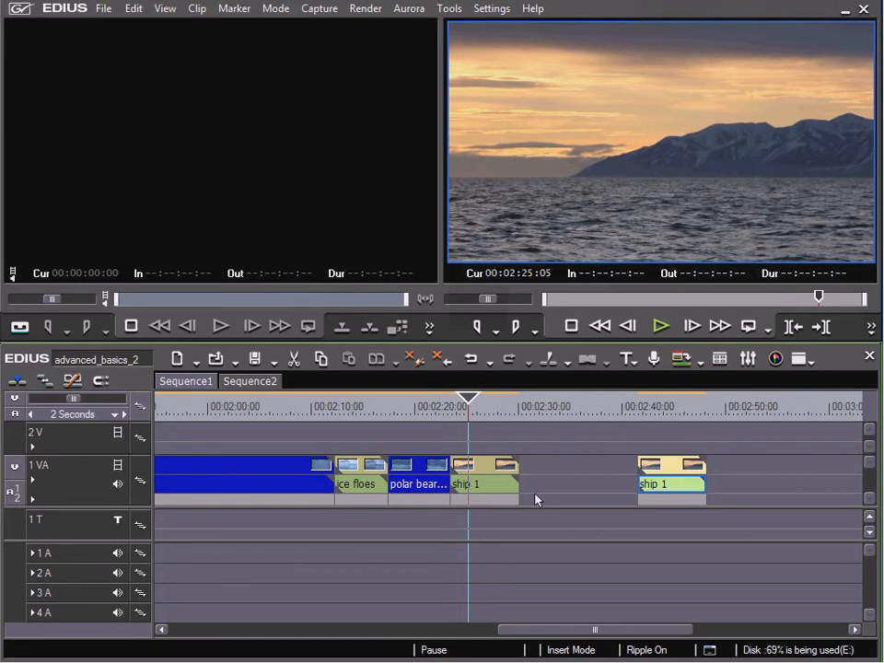
click(73, 382)
click(499, 492)
click(494, 491)
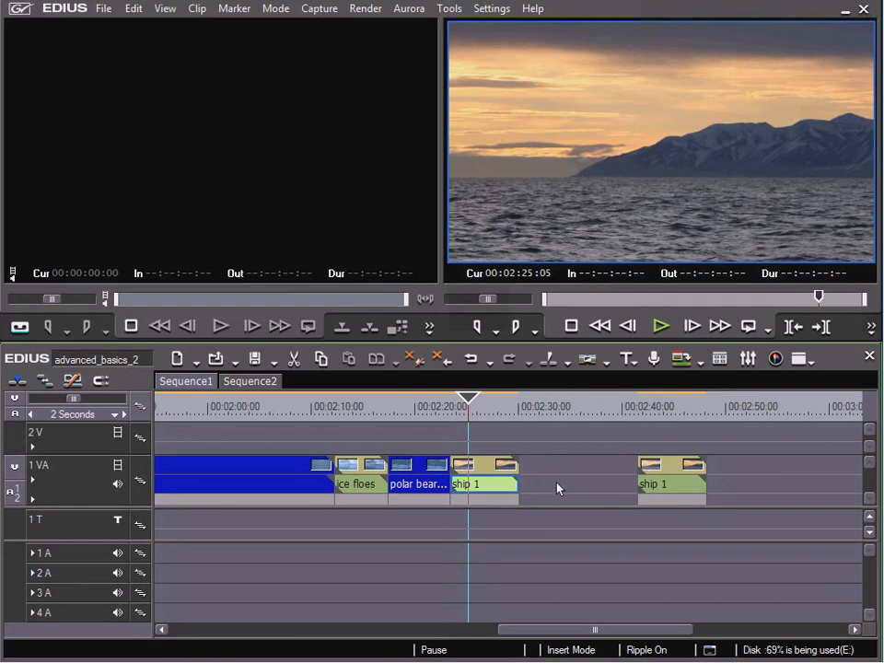
mouse_move(551, 495)
mouse_move(581, 494)
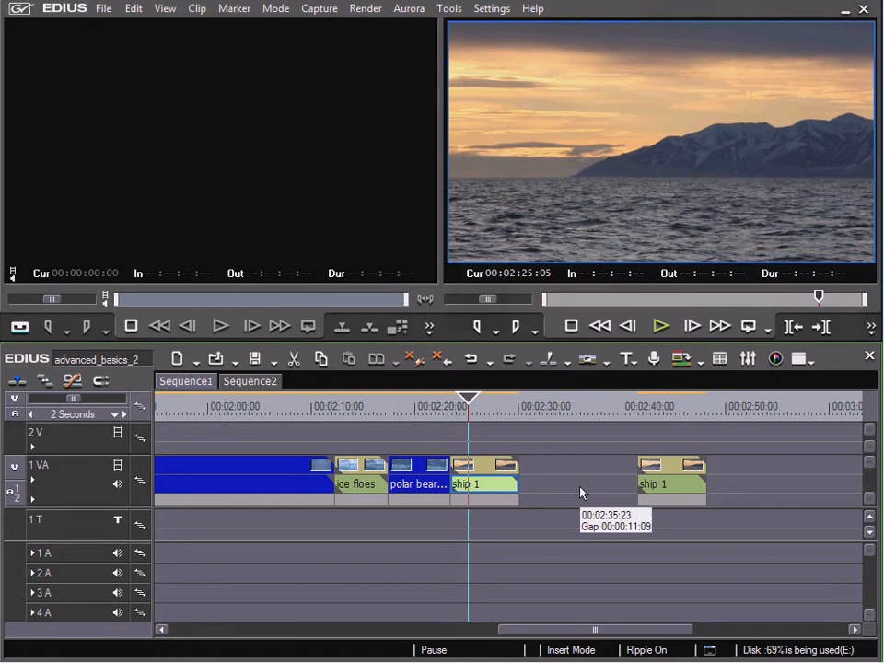
click(474, 360)
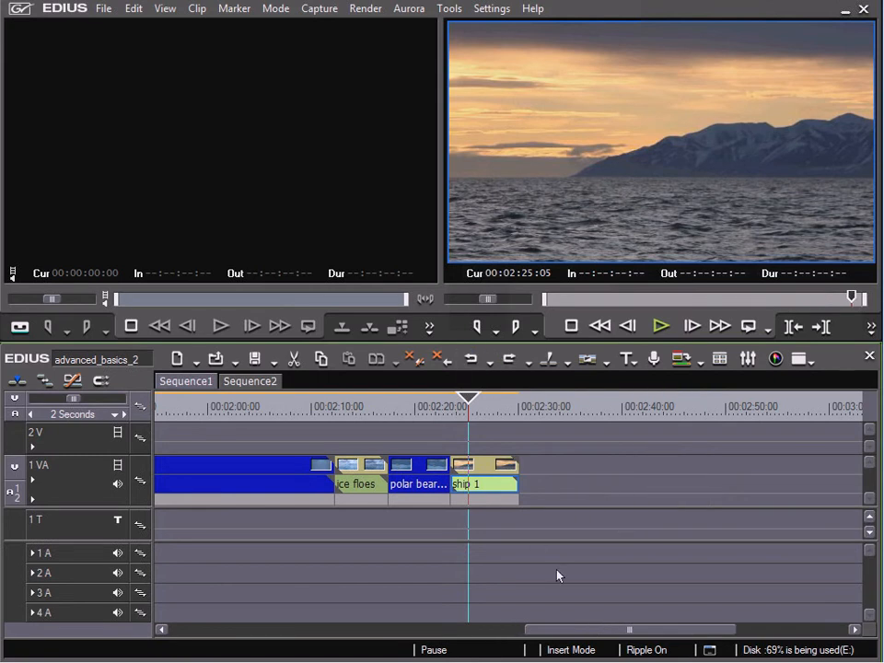
Unlink the video and audio of the ship 2 clip at the sequence start and turn Group/Link mode back on.
drag(641, 634, 255, 645)
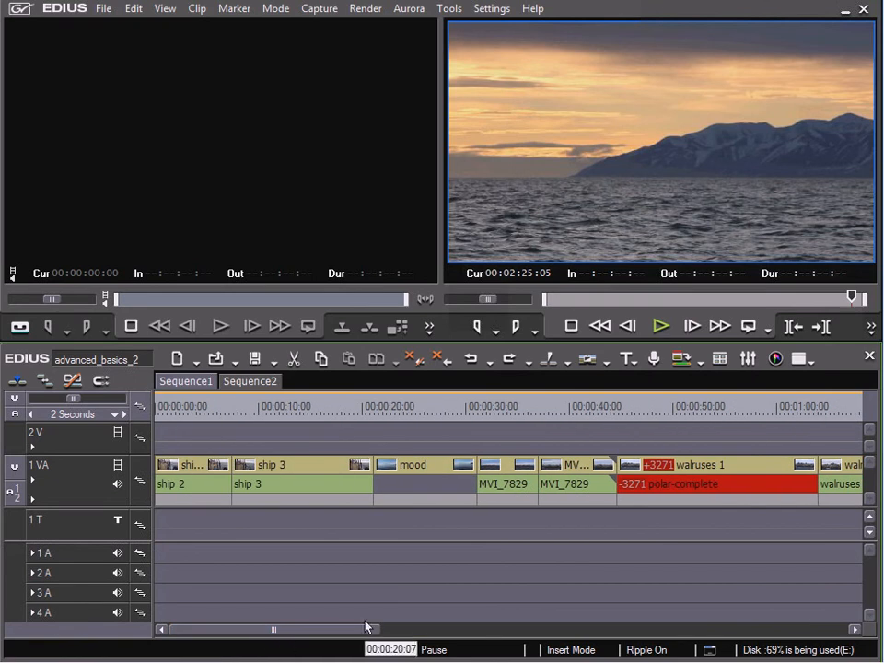
click(183, 478)
click(179, 492)
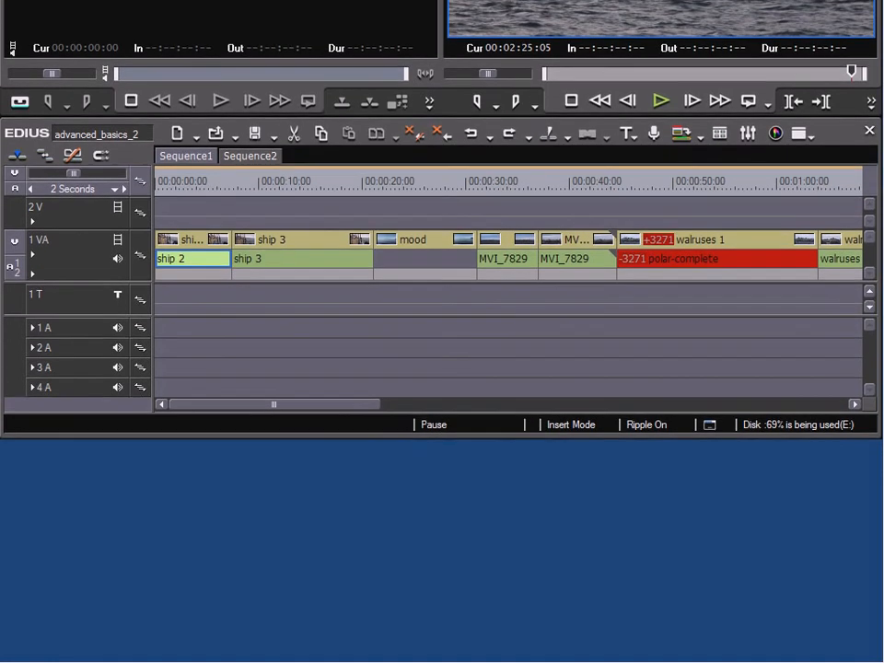
right_click(177, 244)
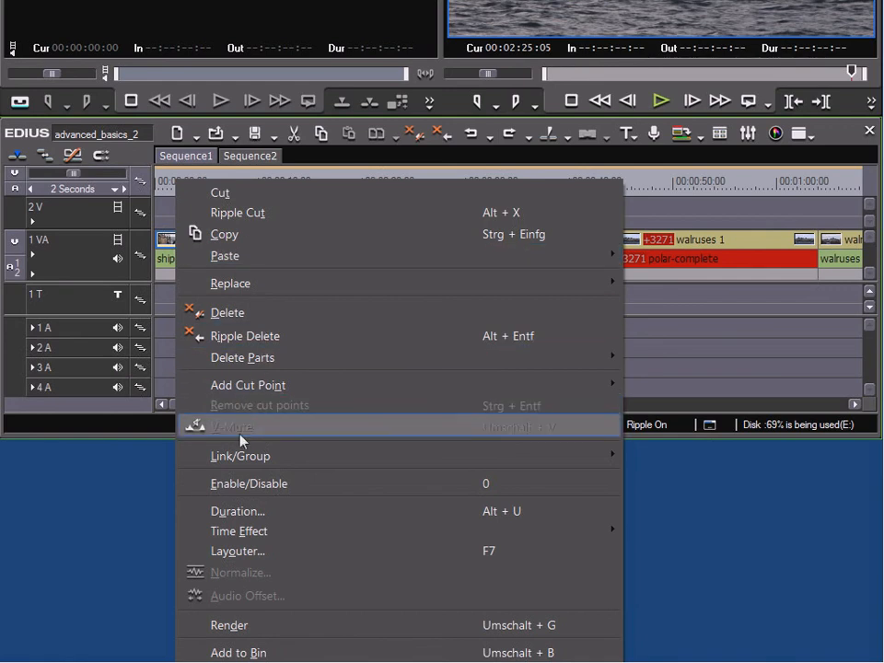
mouse_move(239, 461)
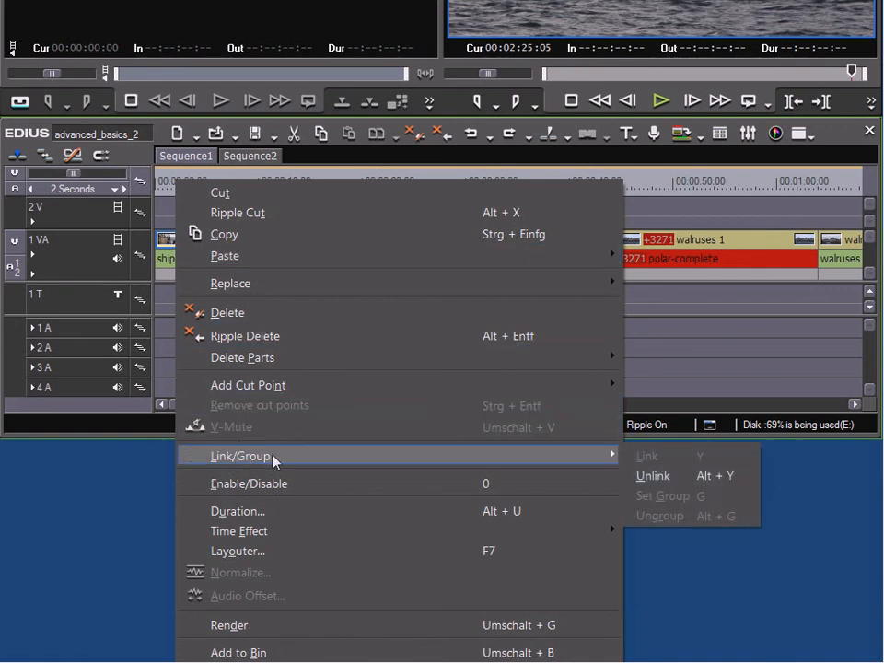
click(690, 480)
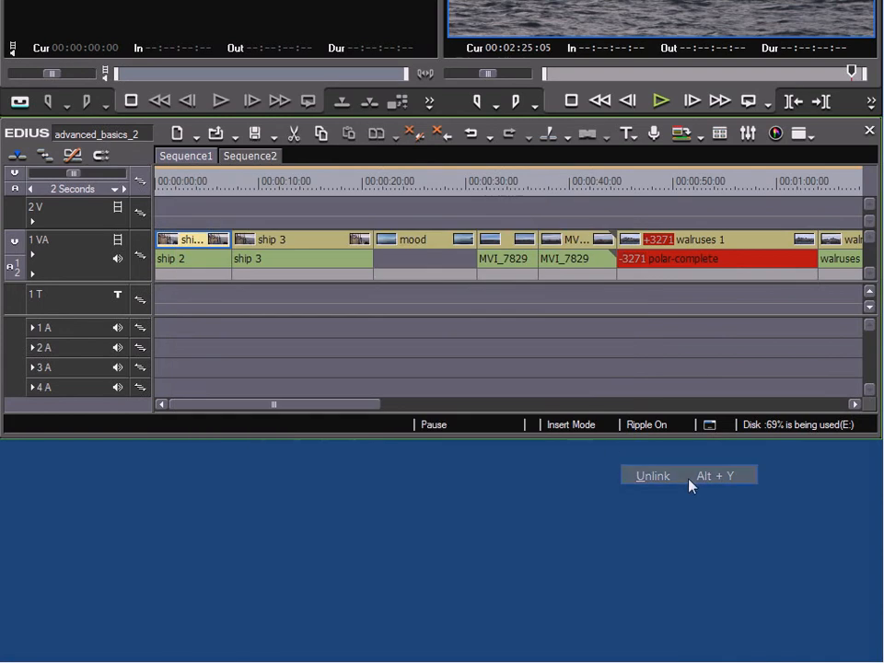
click(73, 155)
Try copying the ship 2 audio into the gap under the mood clip in Insert Mode and undo the copy.
click(187, 262)
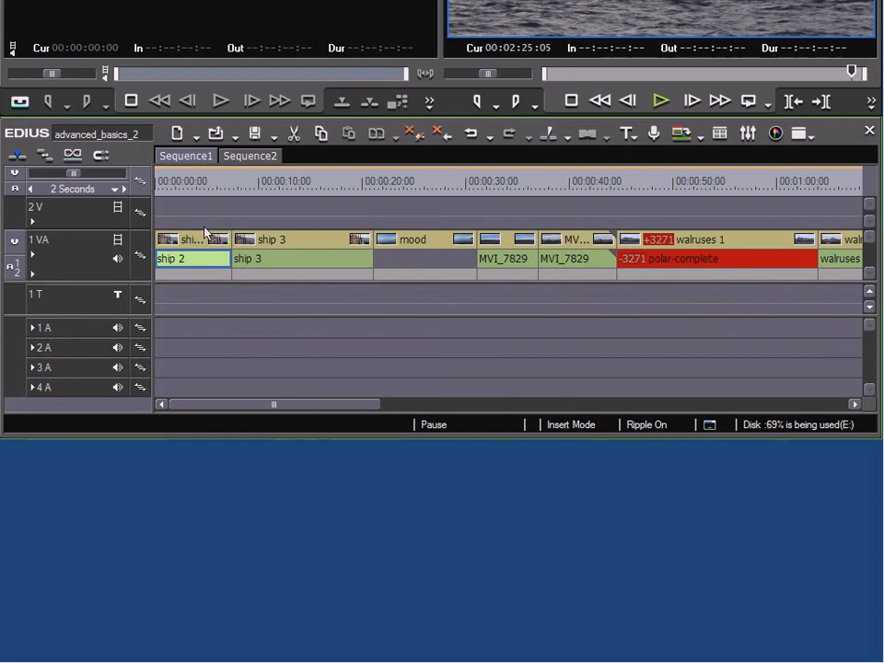
click(188, 260)
drag(187, 264, 409, 277)
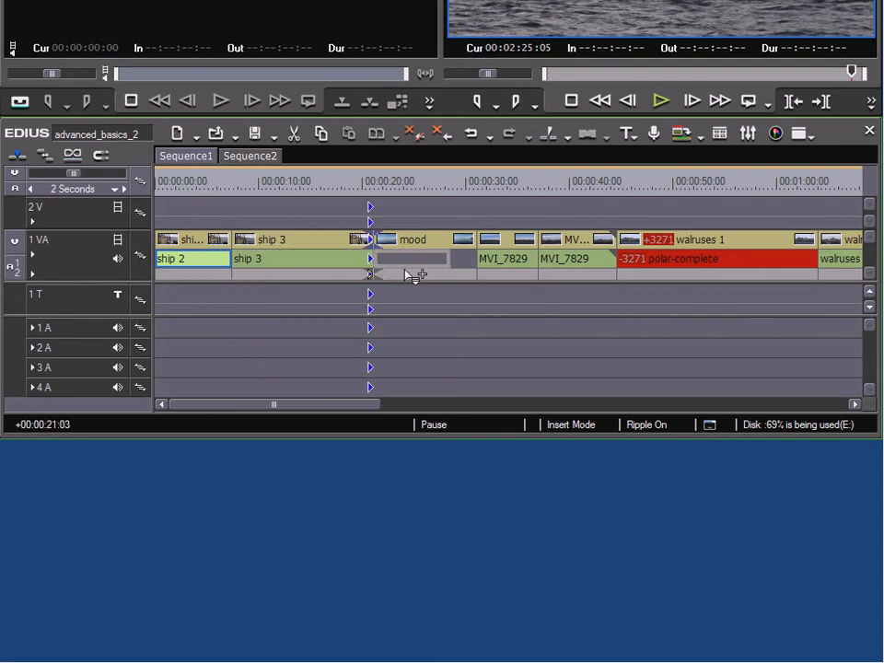
drag(405, 271, 404, 262)
drag(404, 262, 404, 262)
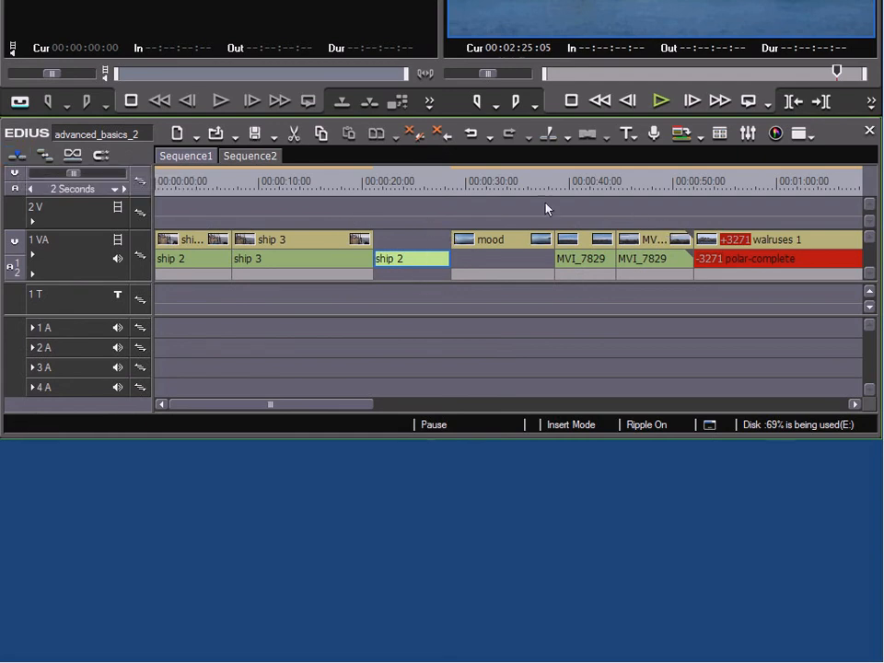
click(296, 189)
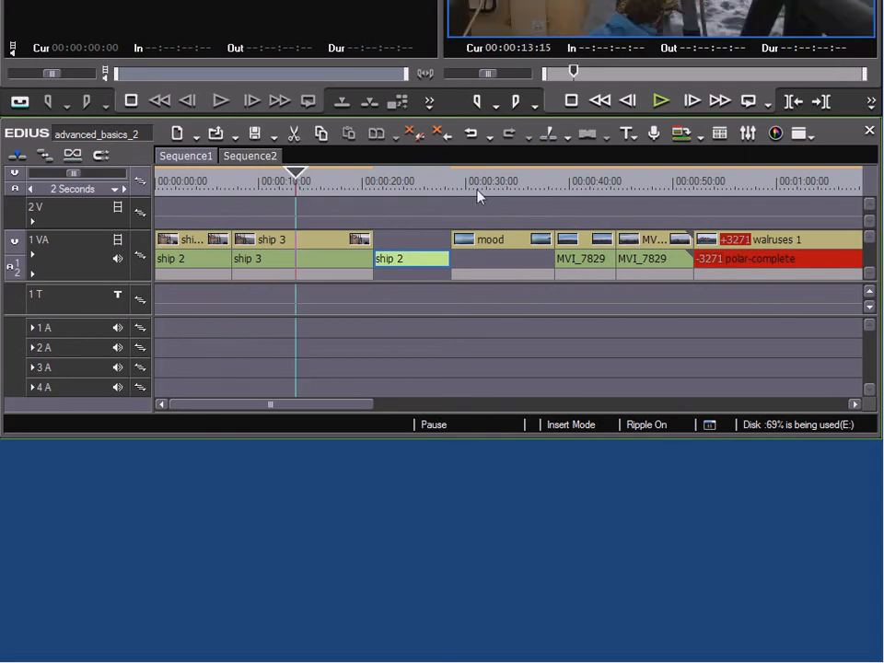
click(470, 134)
Switch to Overwrite Mode, fill the audio gap under the mood clip with an extended copy of the ship 2 audio, and play it.
drag(671, 405, 205, 406)
click(342, 181)
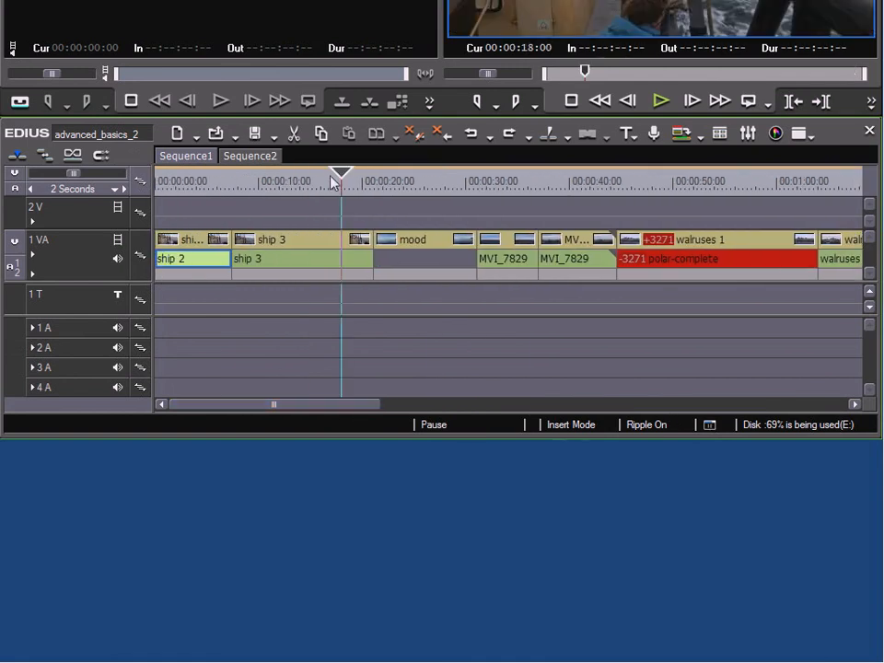
click(18, 159)
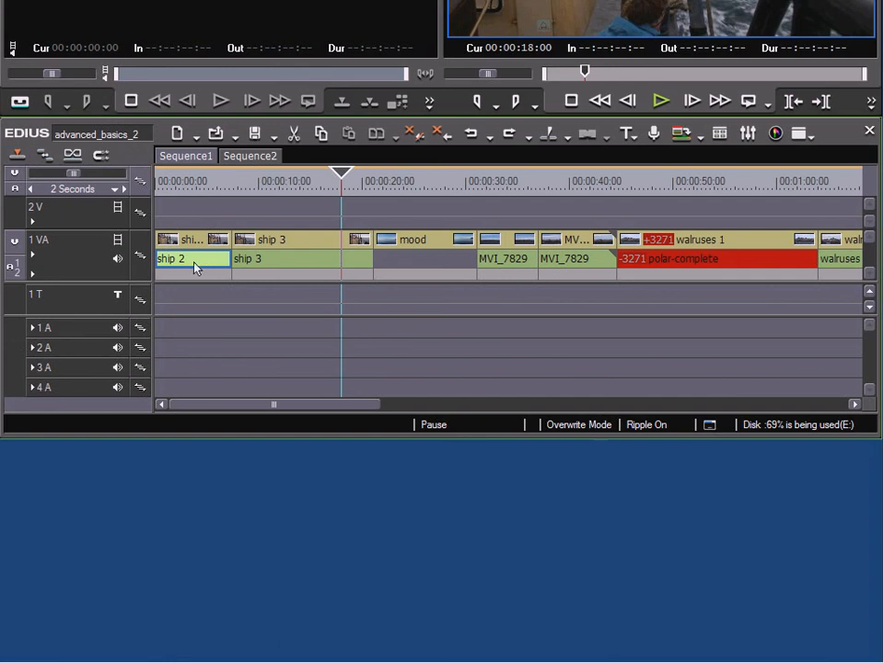
drag(197, 263, 474, 275)
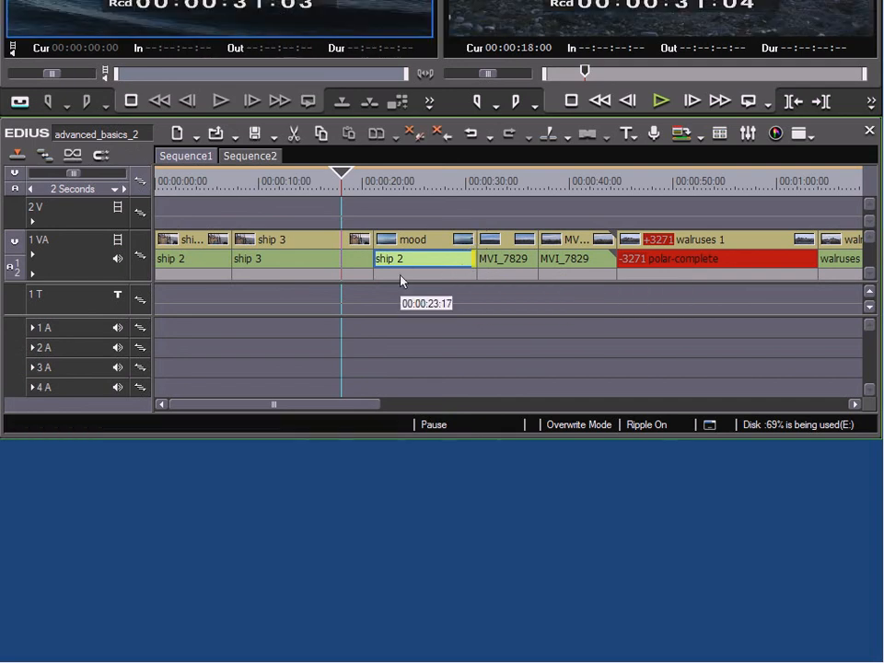
click(377, 186)
key(space)
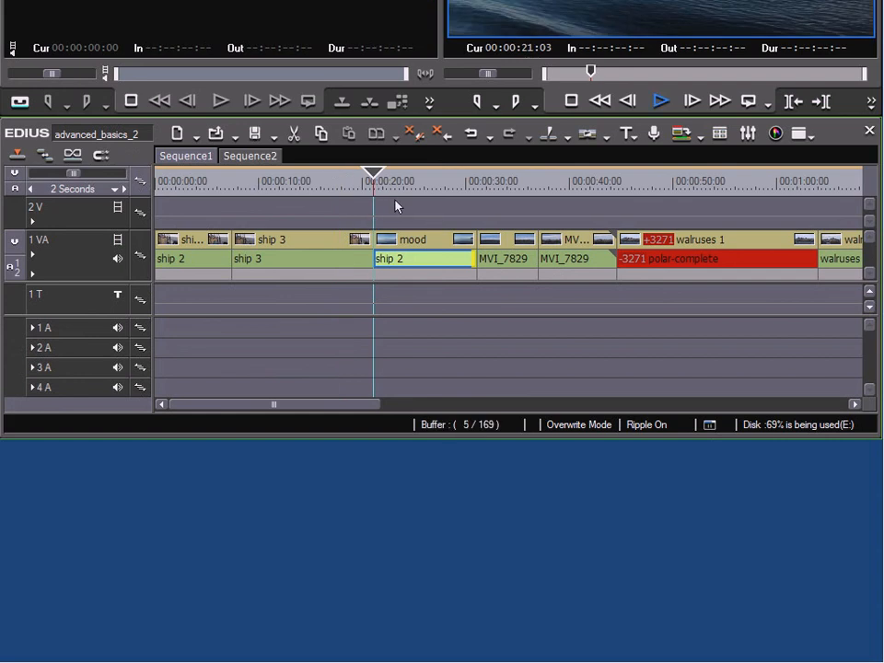